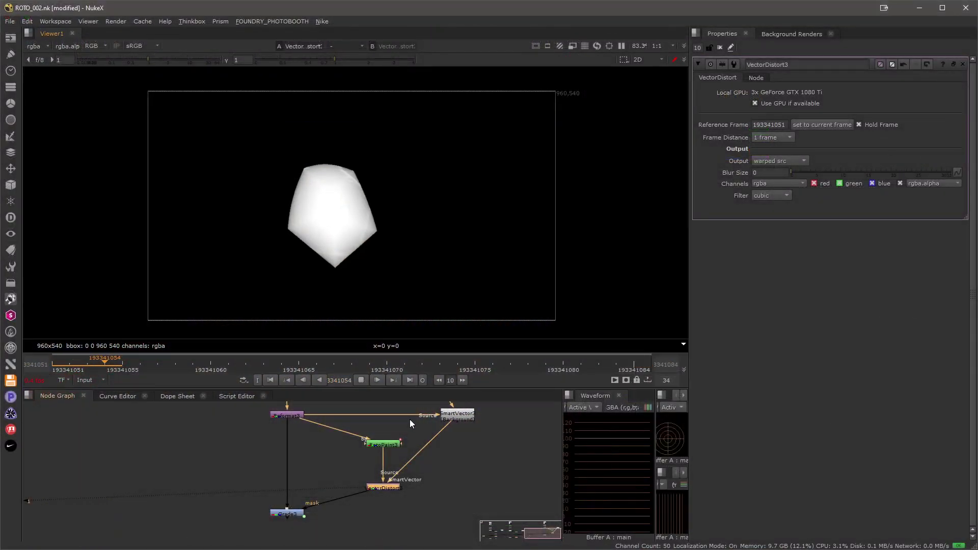
- Skim the Smart Vector Toolset YouTube video and Tracking Using SmartVectors docs, then return to NukeX
click(506, 493)
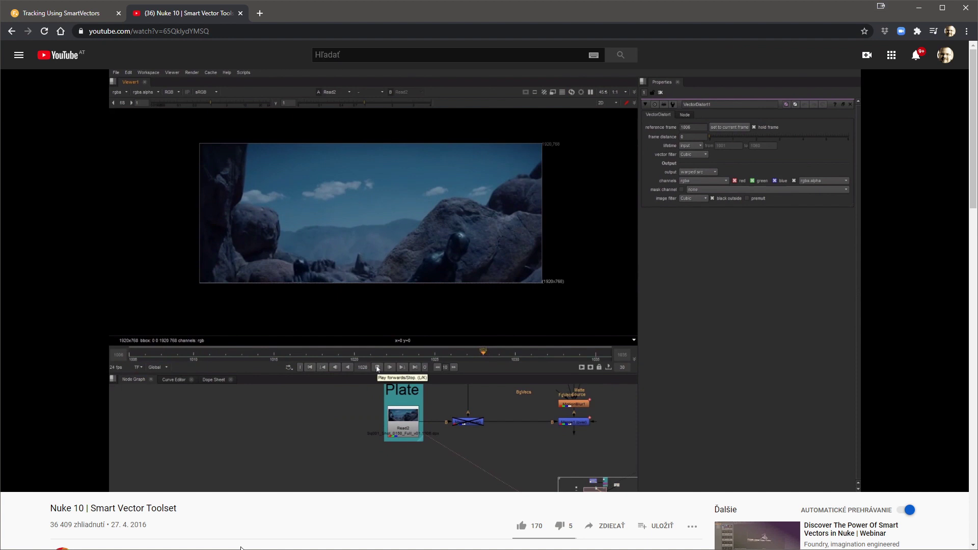
drag(42, 513, 250, 516)
click(249, 516)
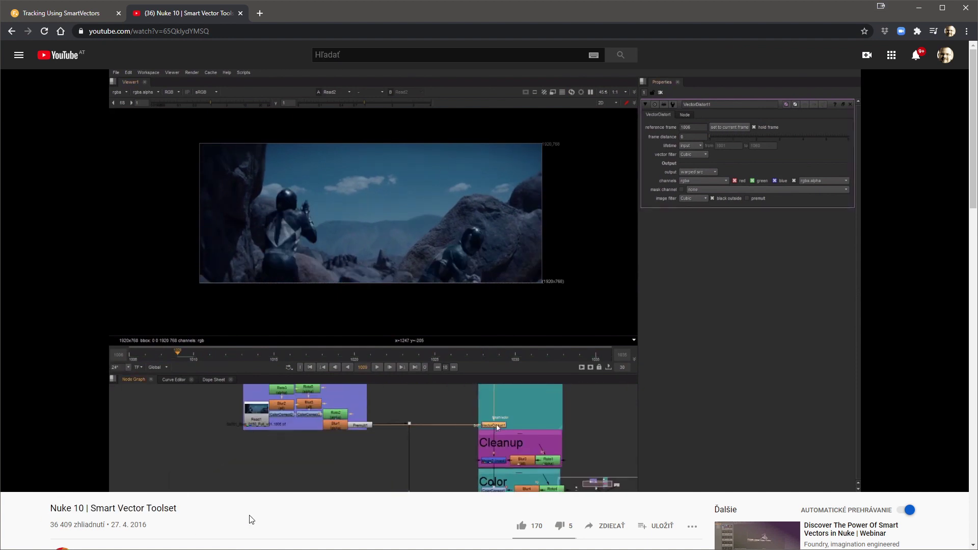
click(42, 18)
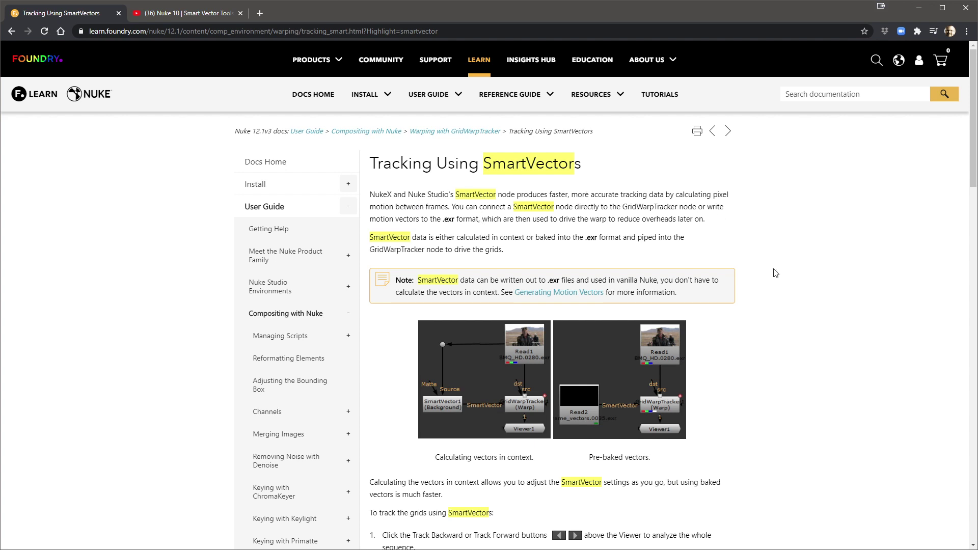
key(alt+Tab)
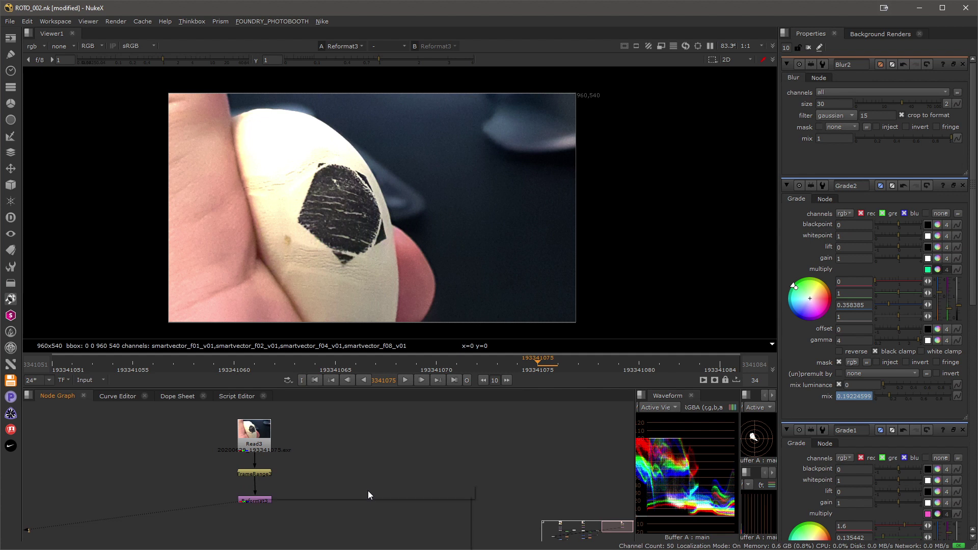
- Create a SmartVector node with 'sme' and place it after Reformat3
key(Tab)
text(sme)
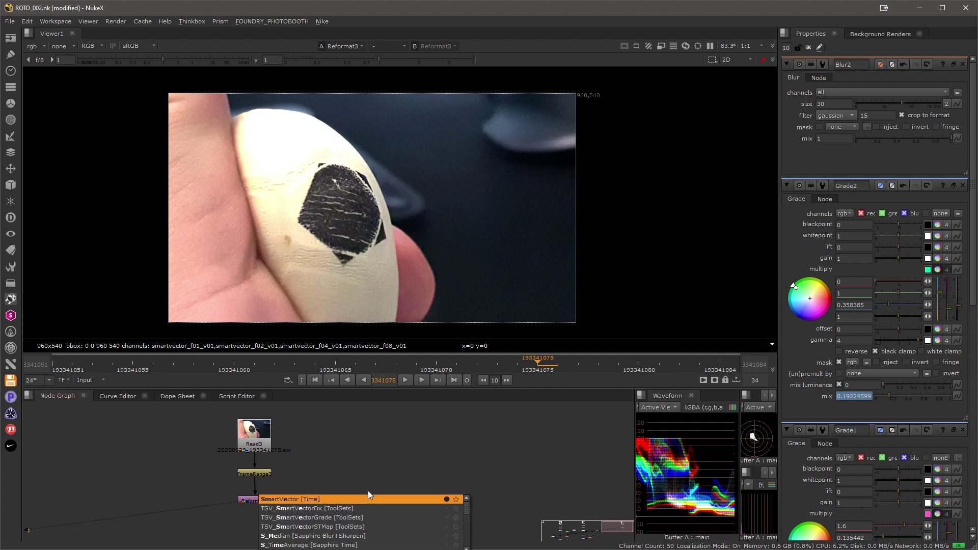
key(Return)
drag(367, 490, 235, 499)
drag(421, 499, 424, 498)
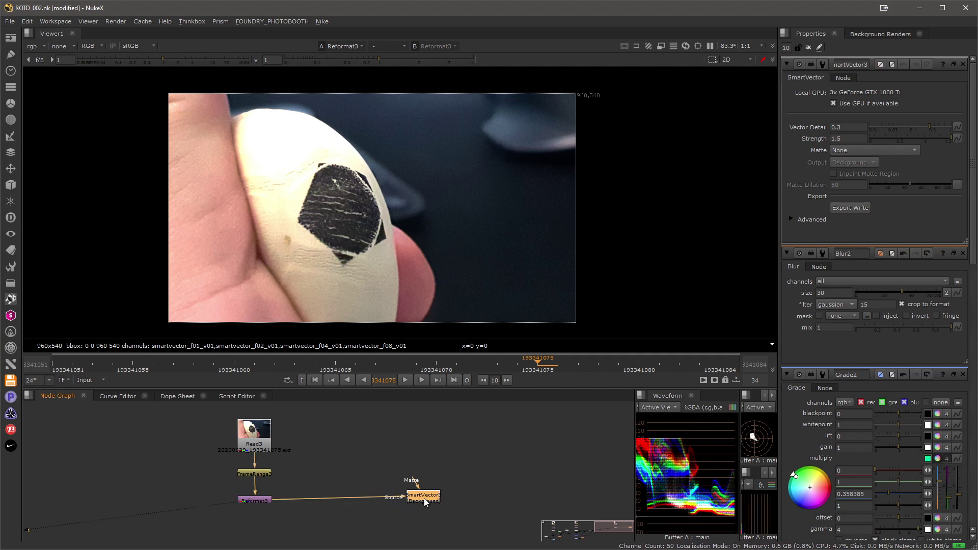
- View SmartVector's smartvector_f01_v01 layer and play through the frames
key(1)
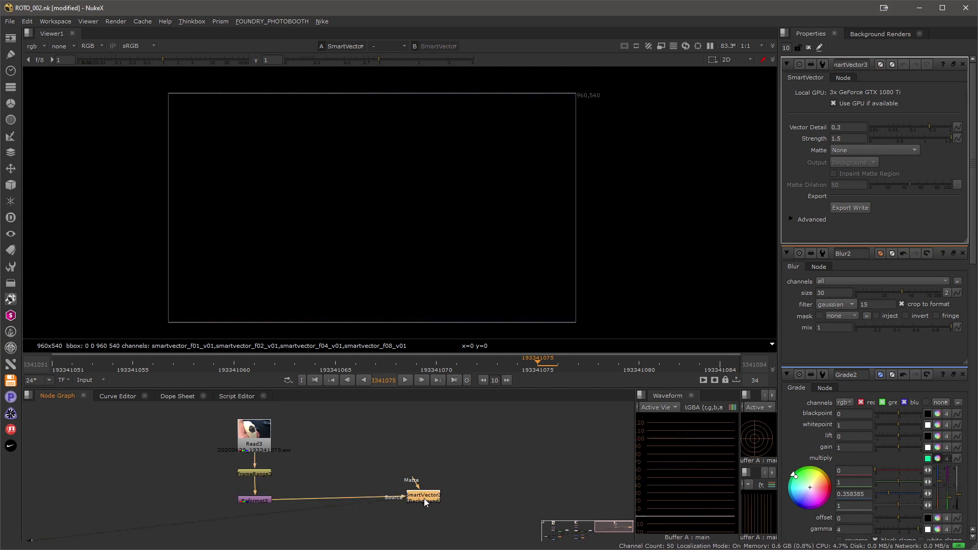
click(31, 46)
click(49, 105)
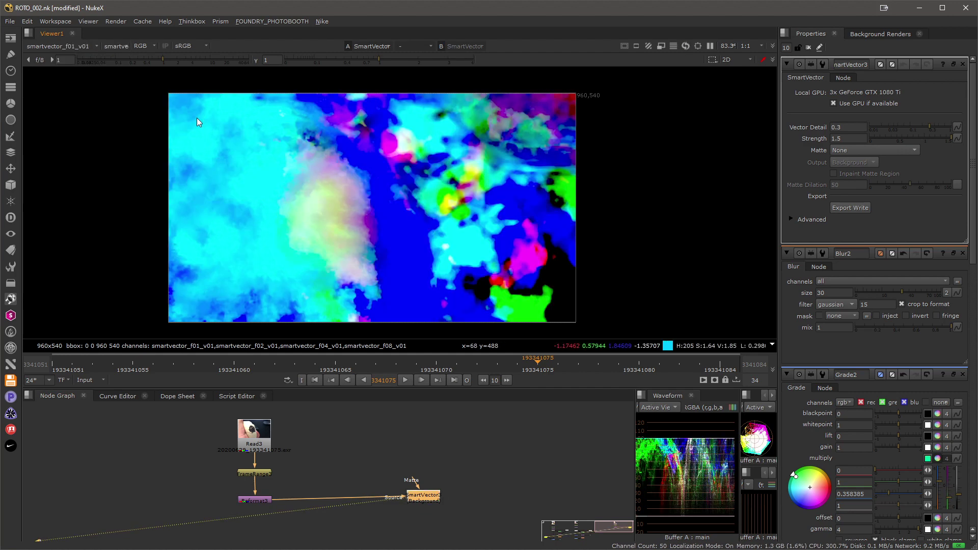
click(154, 368)
click(409, 383)
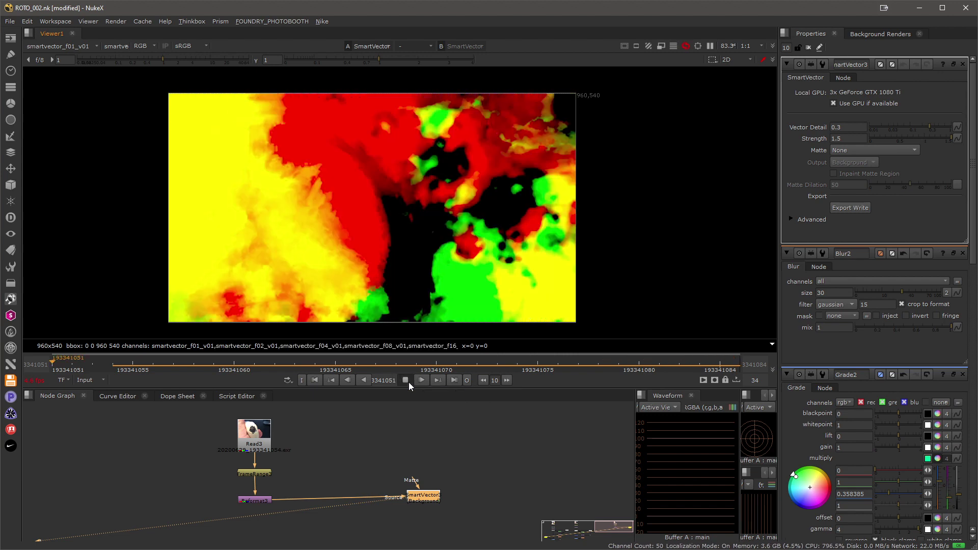
click(408, 382)
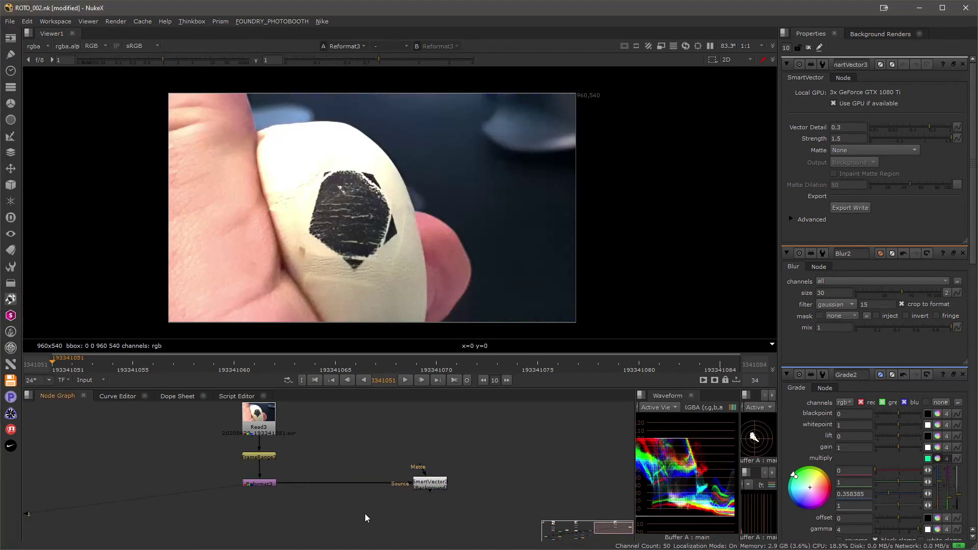
- Position RotoPaint3 under Reformat3, set its premultiply to rgb, then play the egg footage
drag(364, 514, 357, 512)
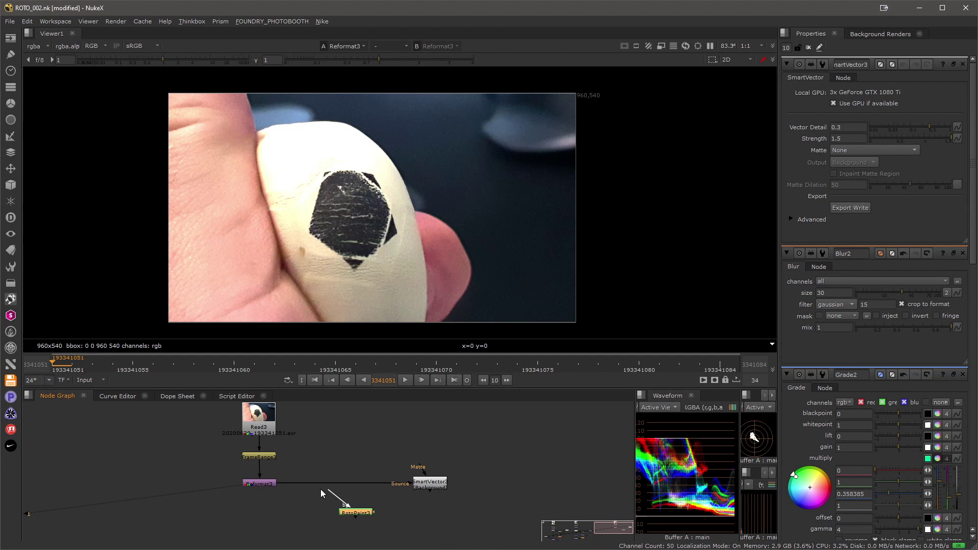
key(1)
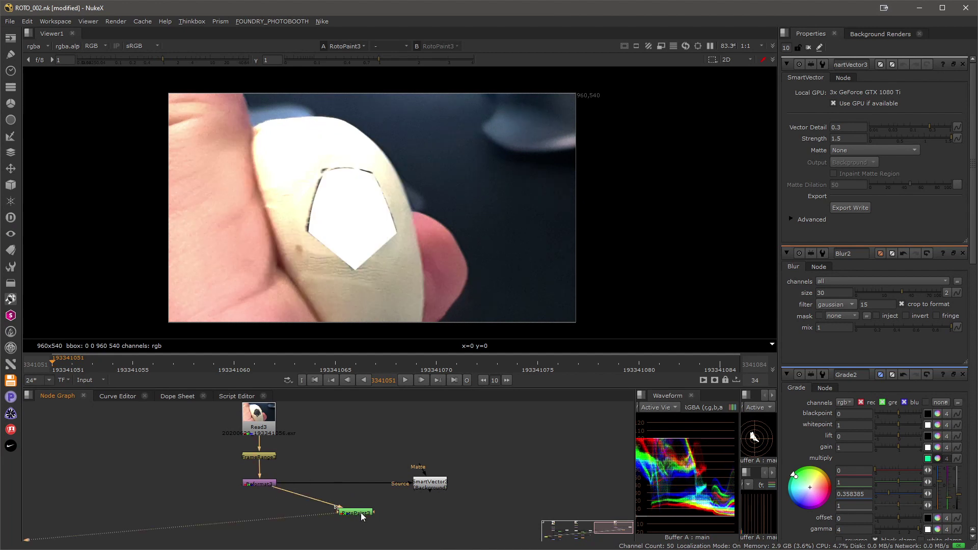
double_click(360, 513)
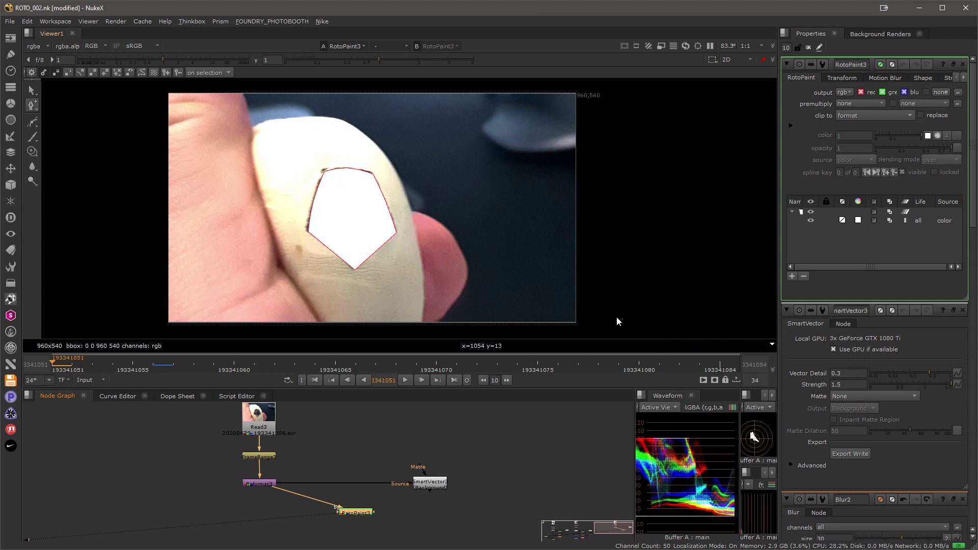
click(852, 103)
click(858, 121)
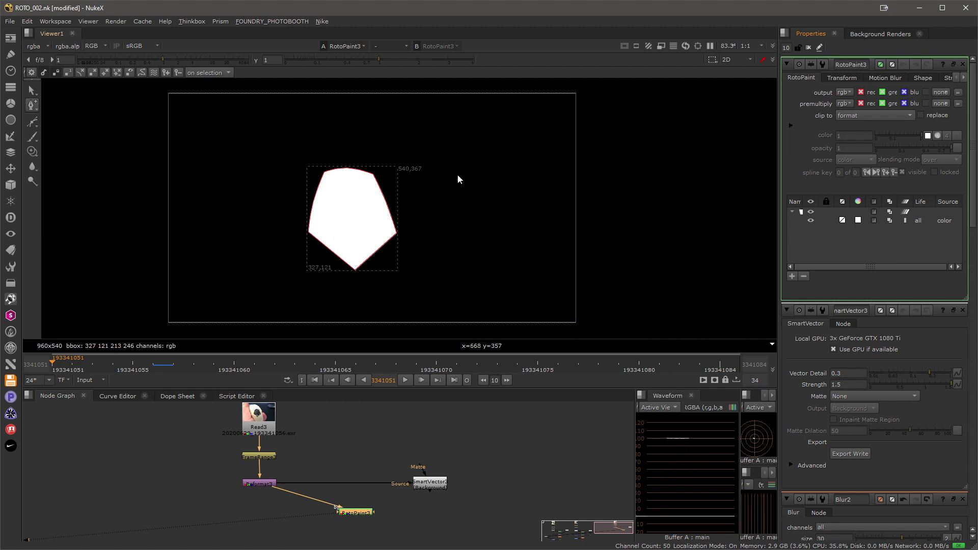
key(1)
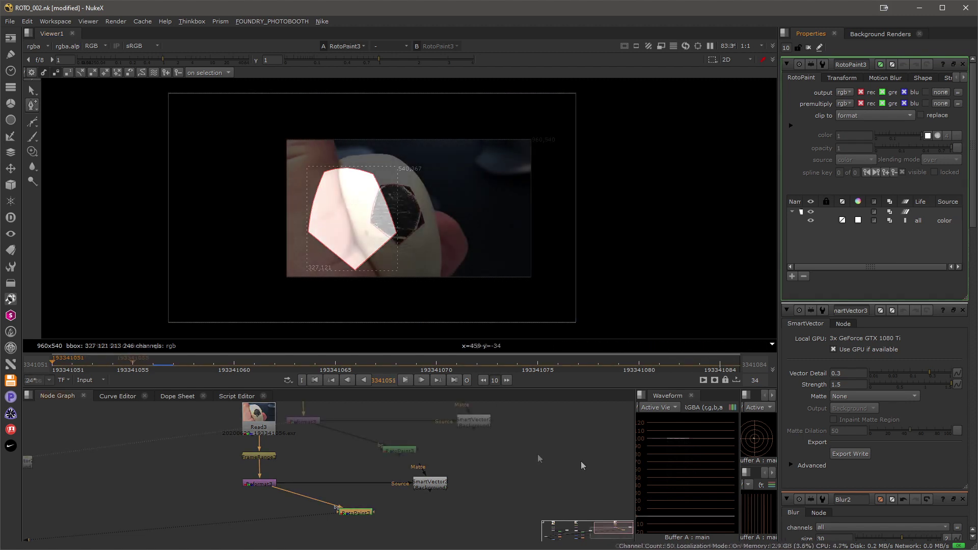
key(l)
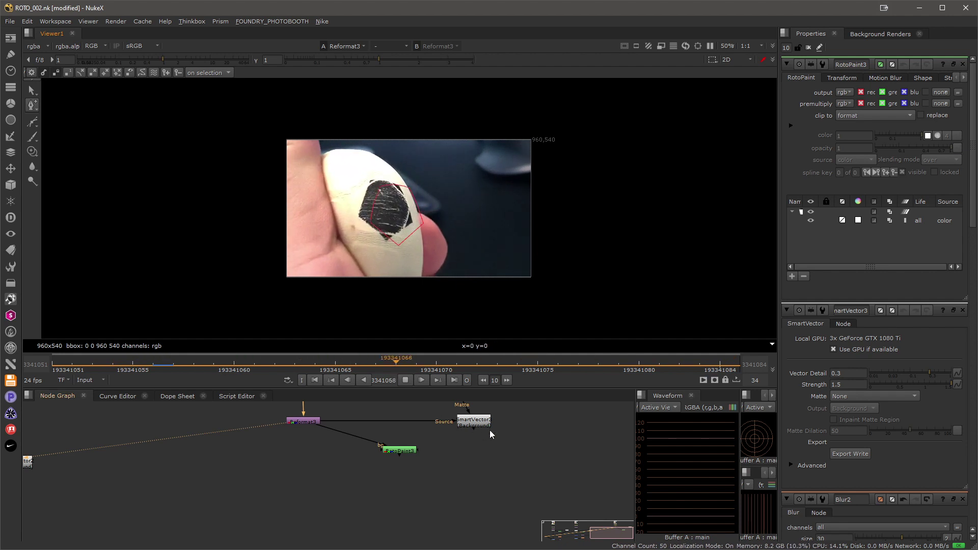
- Create a VectorDistort node with 'ved' and move it into place
key(Tab)
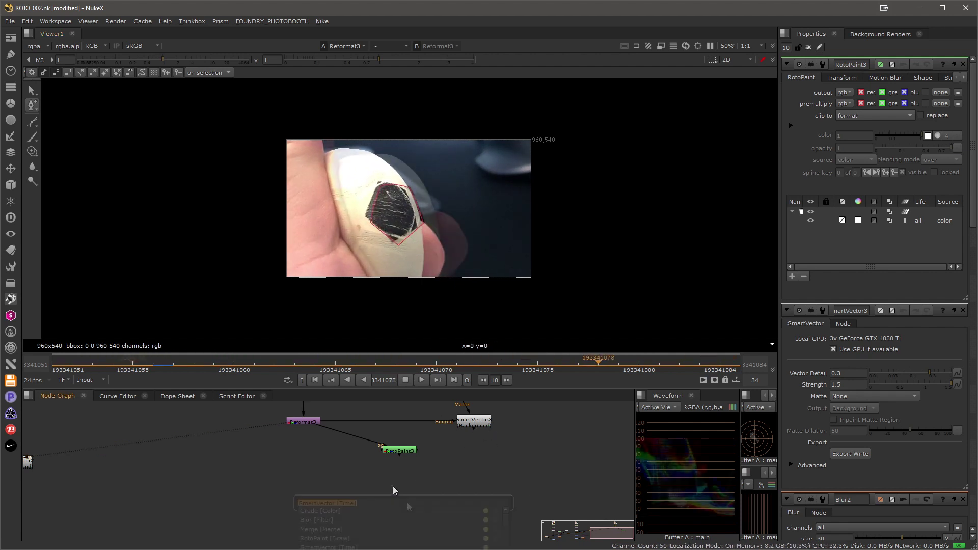
text(ved)
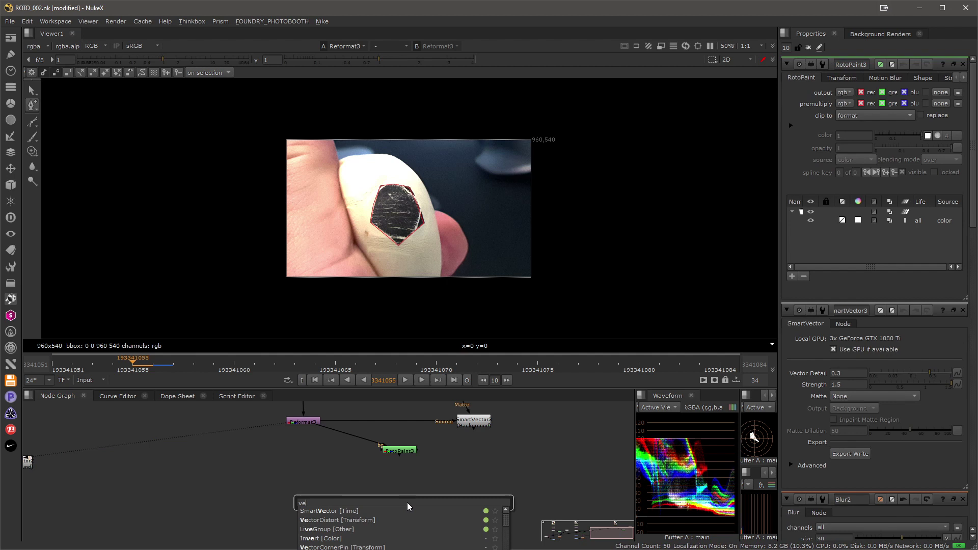
key(Down)
key(Return)
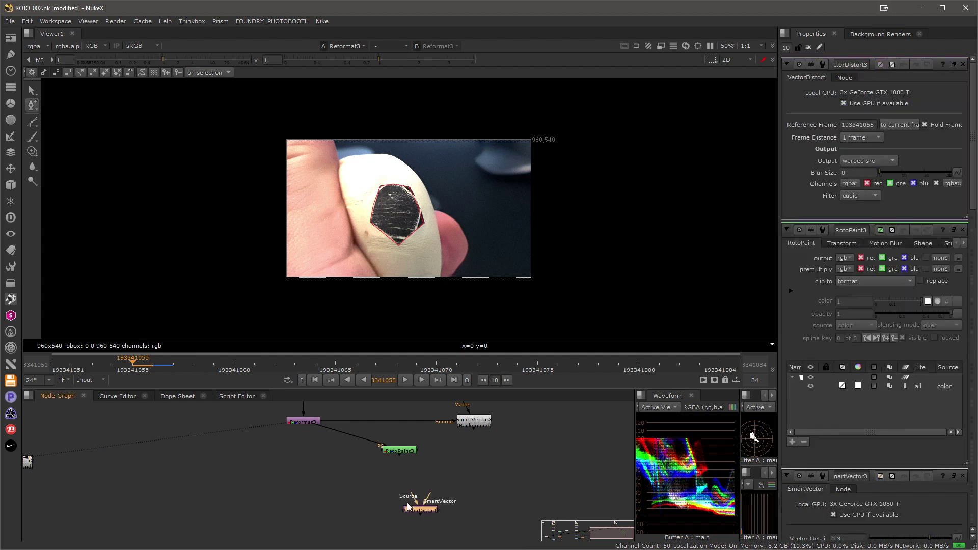
drag(416, 514, 395, 498)
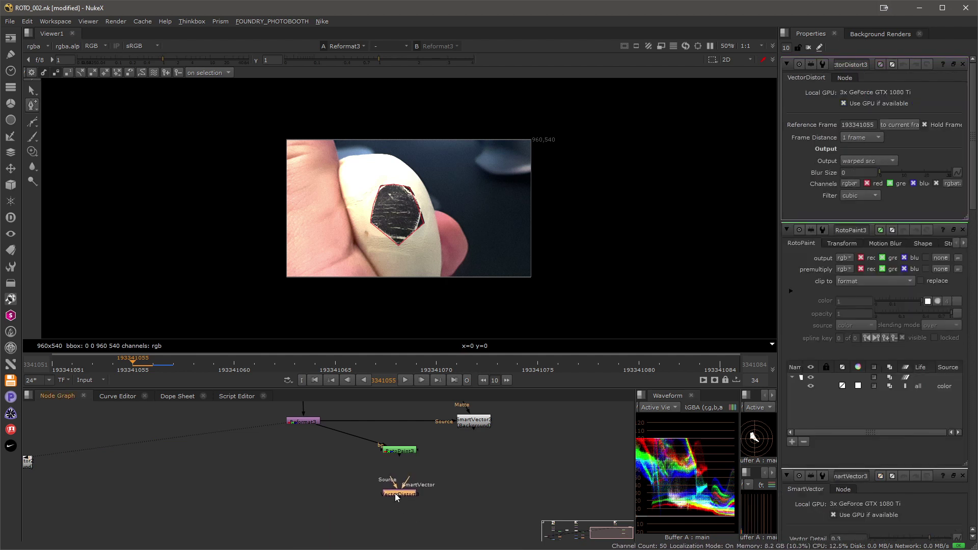
- Connect VectorDistort's SmartVector input to SmartVector3 and set reference frame 193341051
drag(472, 420, 471, 419)
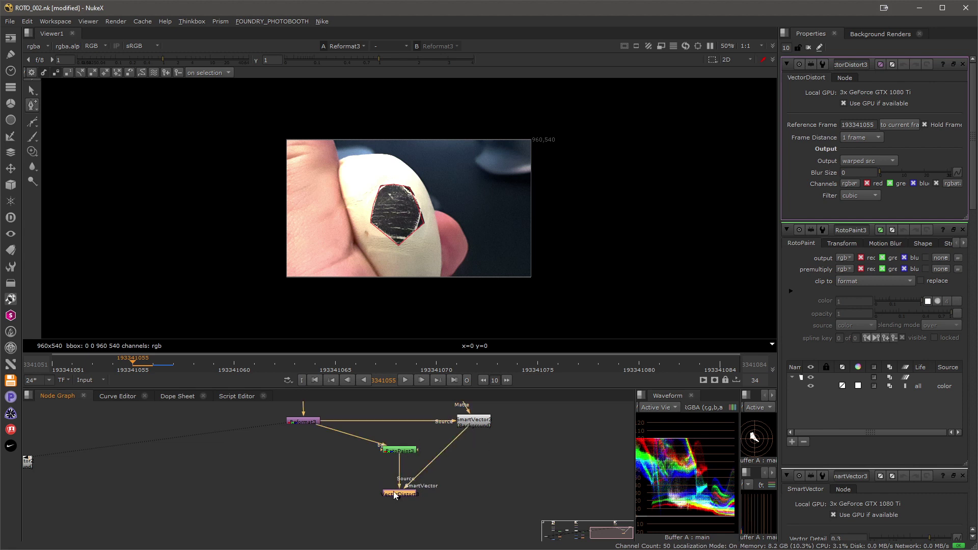
drag(134, 367, 52, 372)
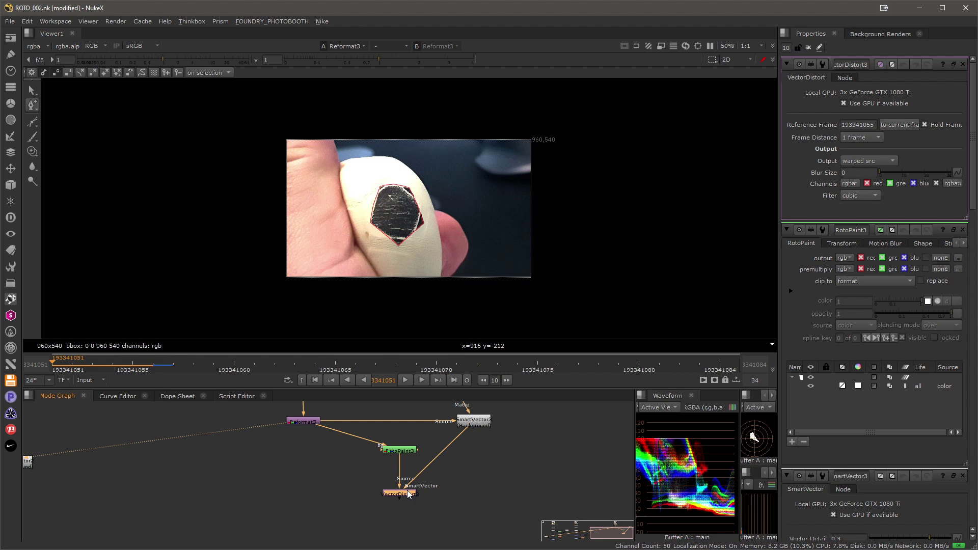
click(902, 124)
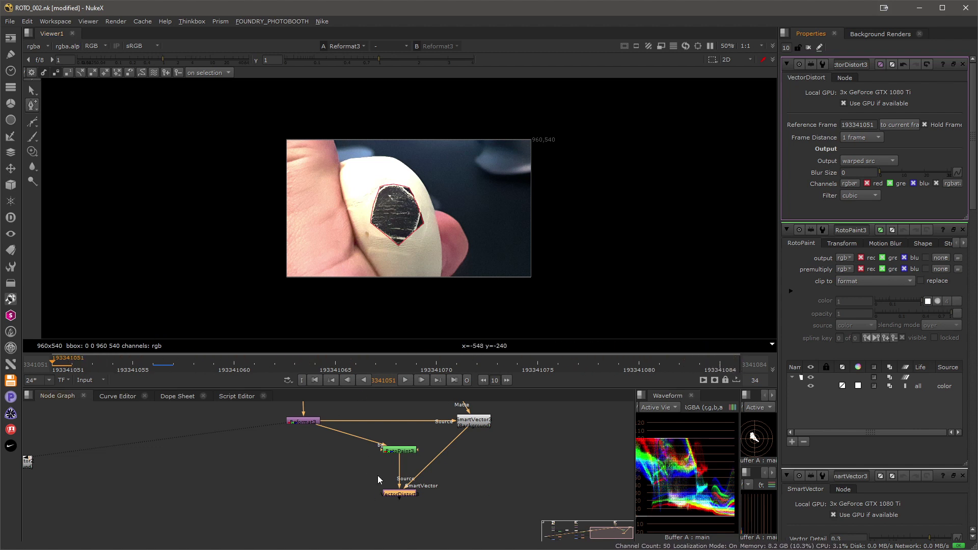
- View the VectorDistort output and play the shot to watch the warped matte
key(1)
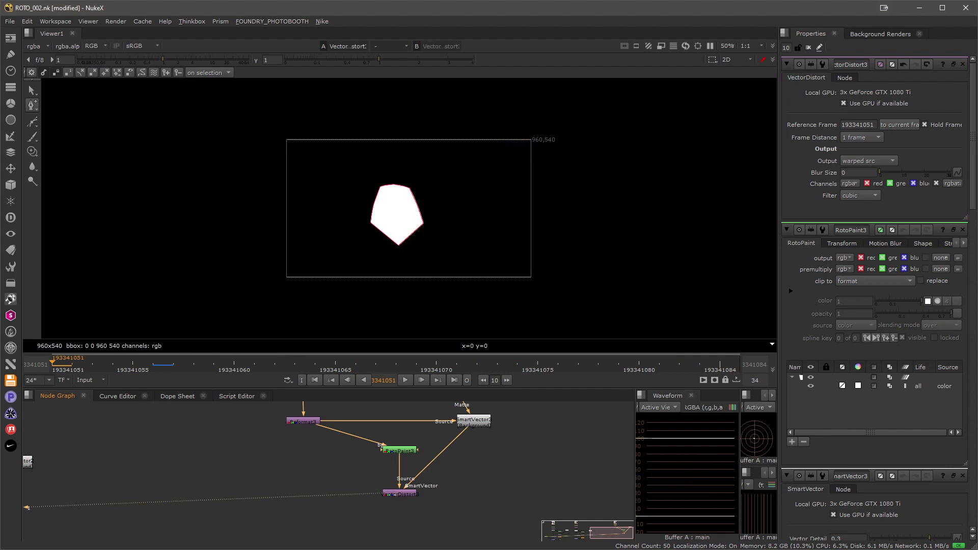
click(405, 380)
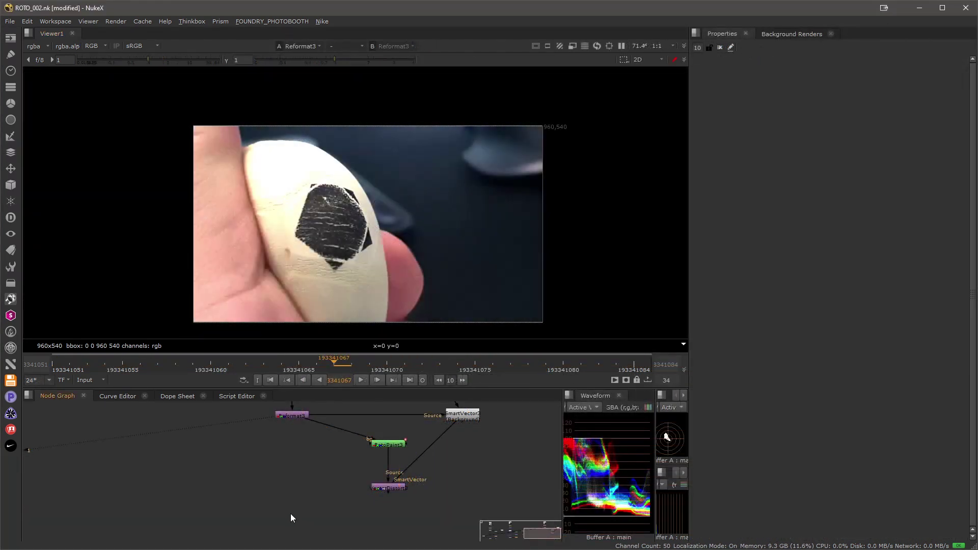
- Feed Reformat3 into Grade3, preview the cyan grade, and connect Grade3's mask to VectorDistort3
click(282, 512)
drag(281, 509, 288, 416)
drag(292, 516, 298, 517)
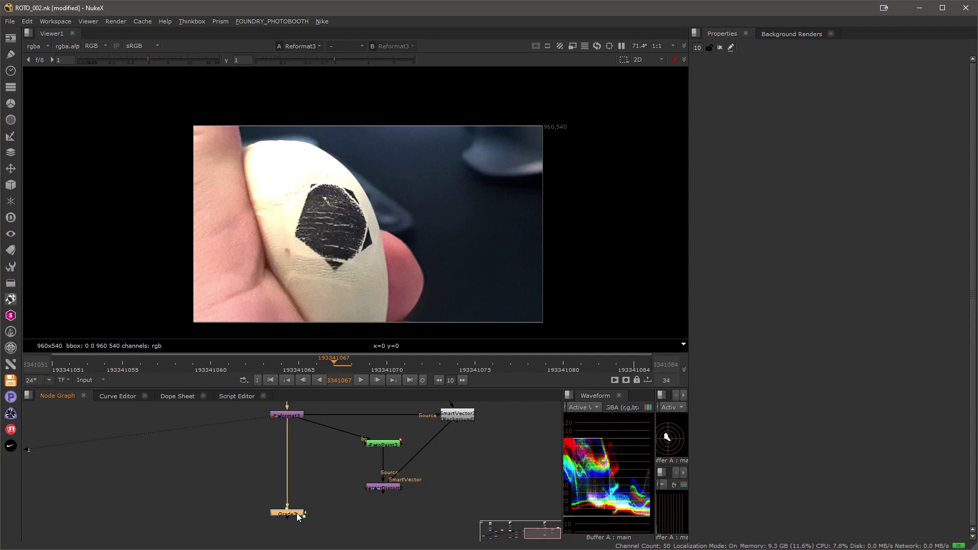
double_click(299, 518)
key(1)
click(298, 499)
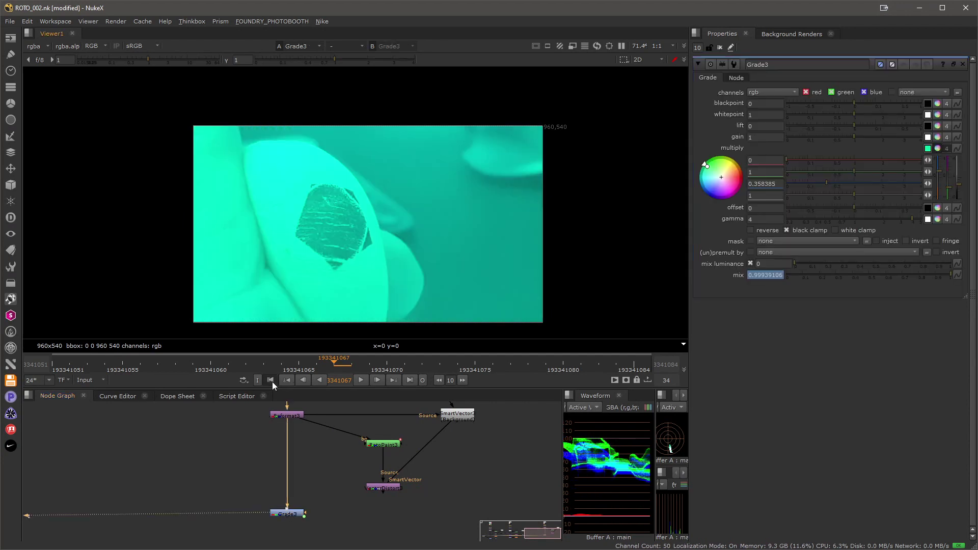
click(364, 383)
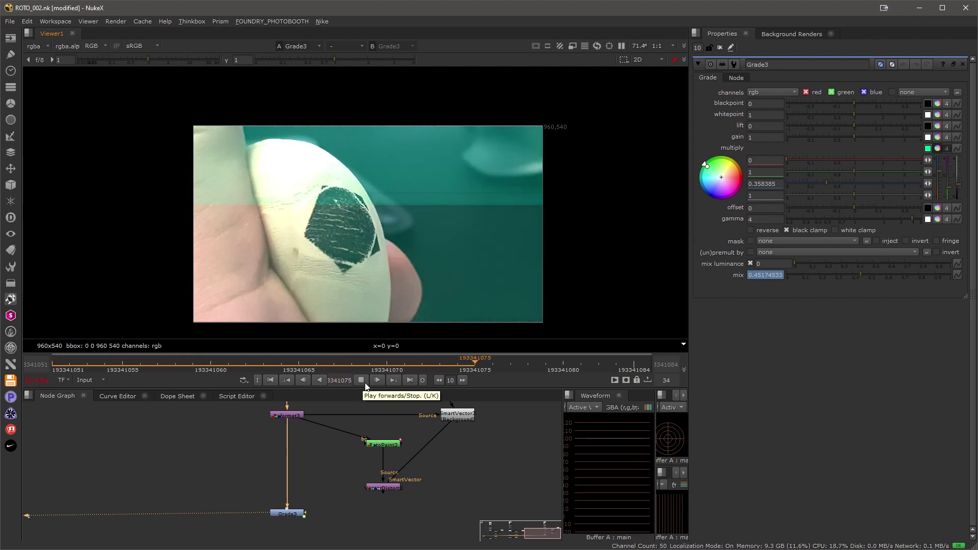
click(361, 381)
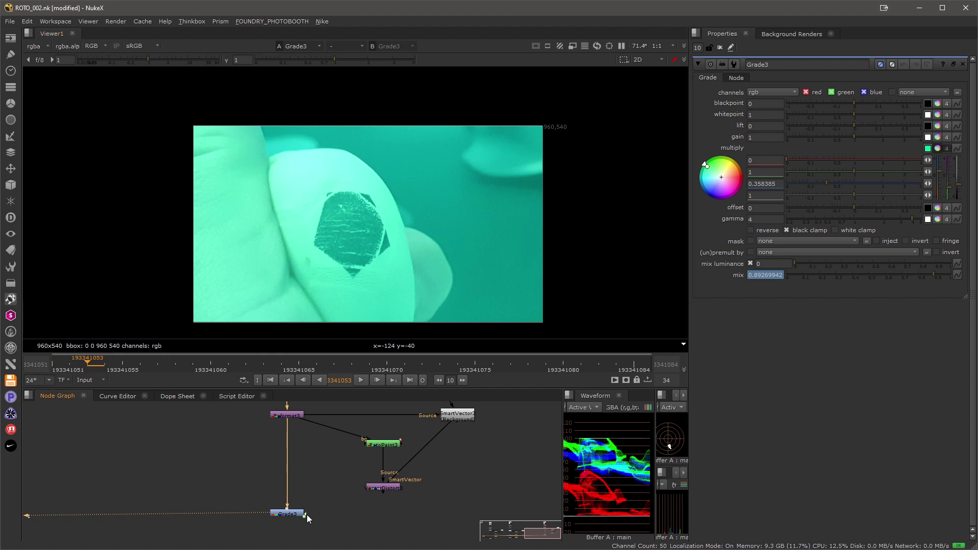
drag(306, 513, 380, 488)
- View the VectorDistort3 matte and open VectorDistort3 and RotoPaint3 settings
click(388, 489)
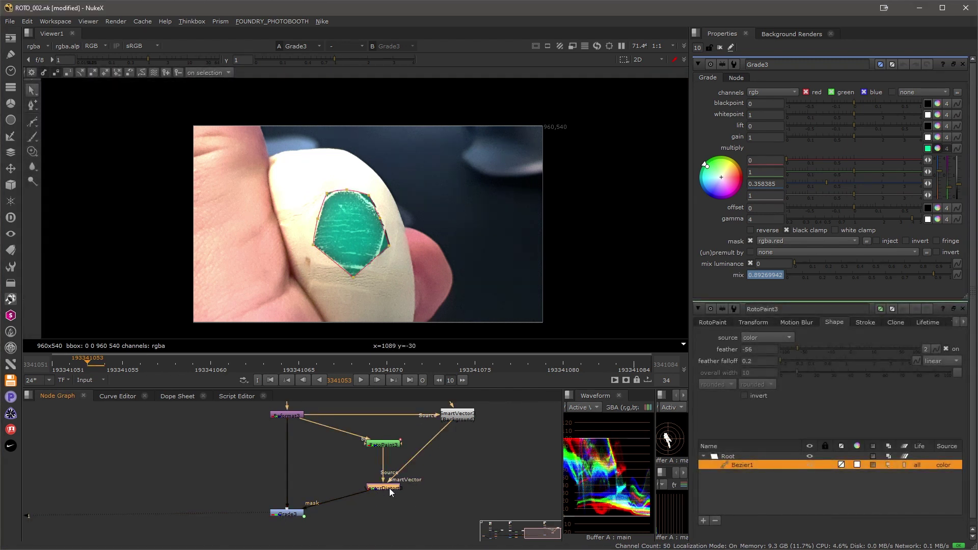
double_click(389, 488)
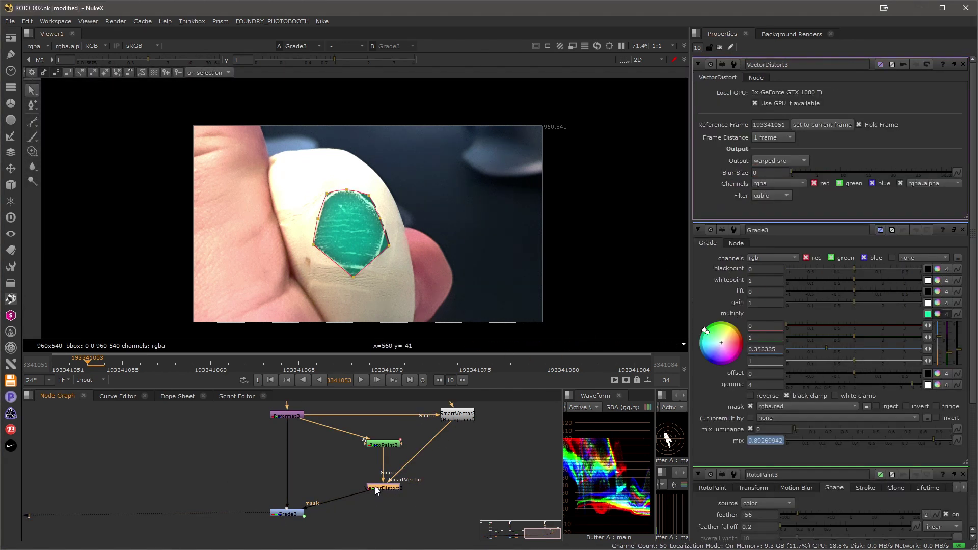
key(1)
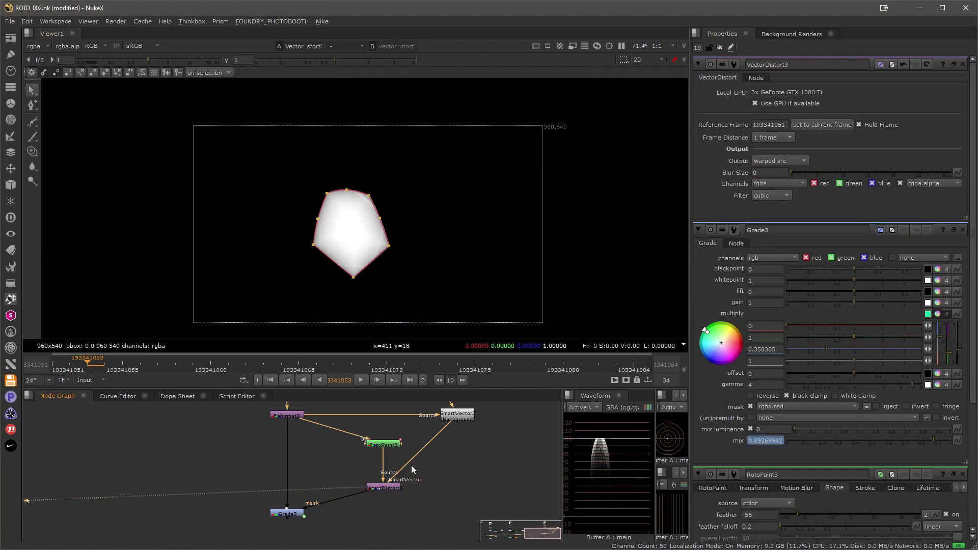
double_click(383, 443)
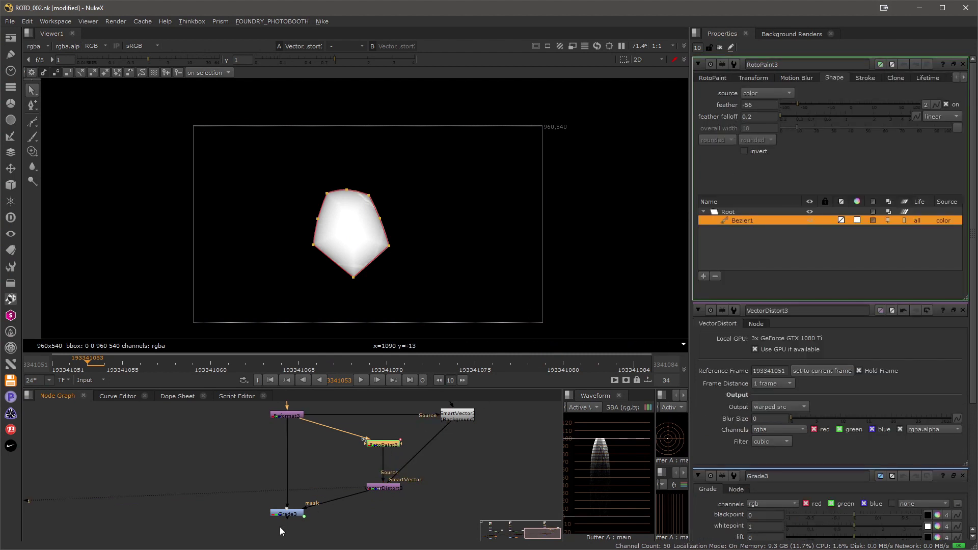
- Keep Grade3's mask channel on rgba.red, then view and play the Grade3 result
click(285, 514)
double_click(285, 515)
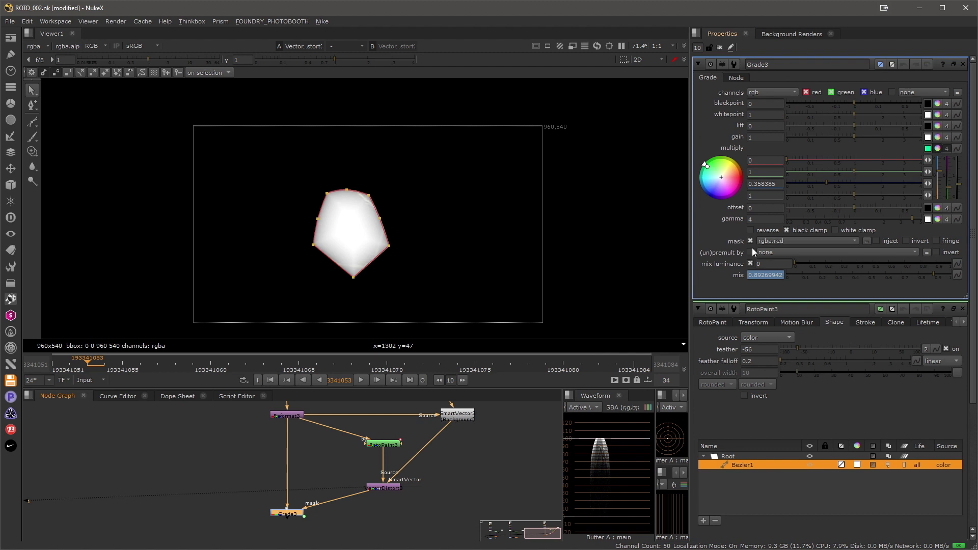
click(778, 240)
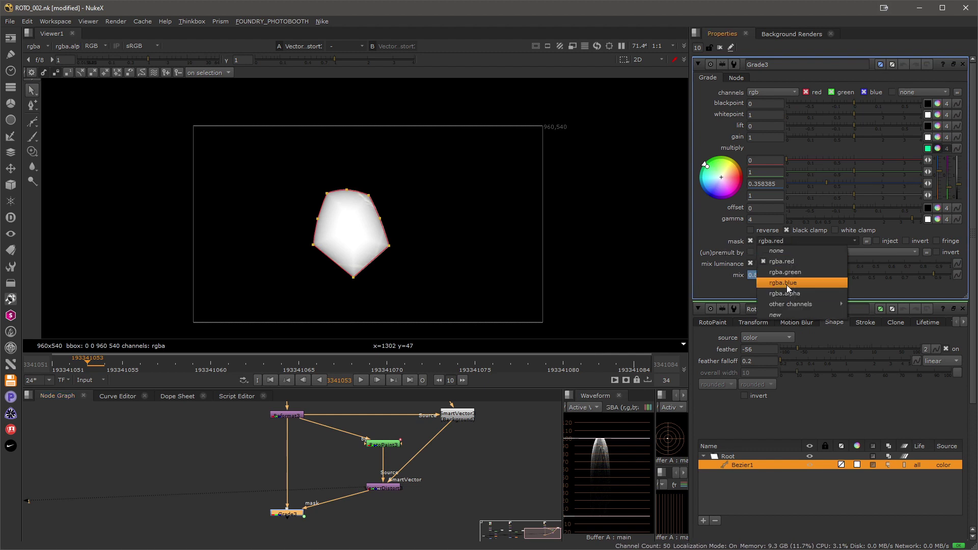
mouse_move(791, 305)
click(300, 513)
click(292, 512)
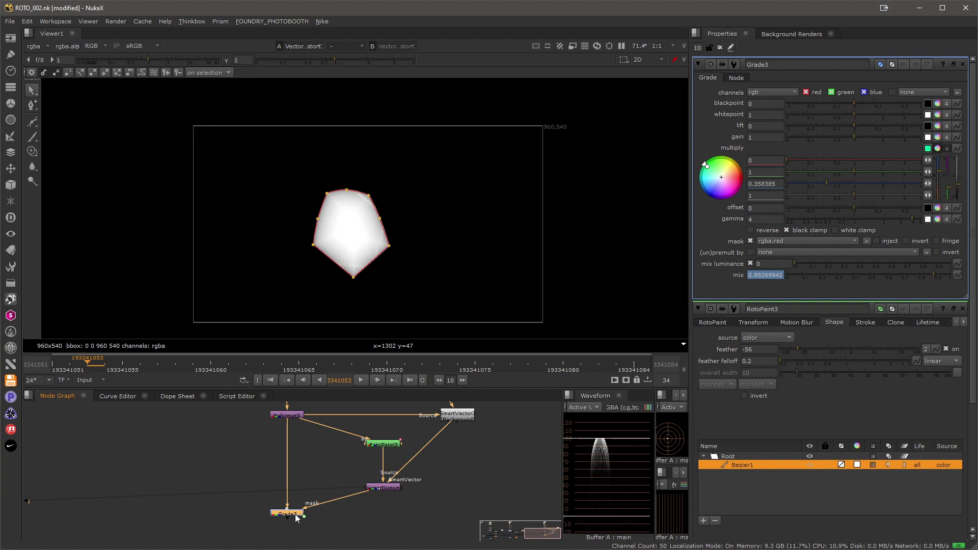
key(1)
key(l)
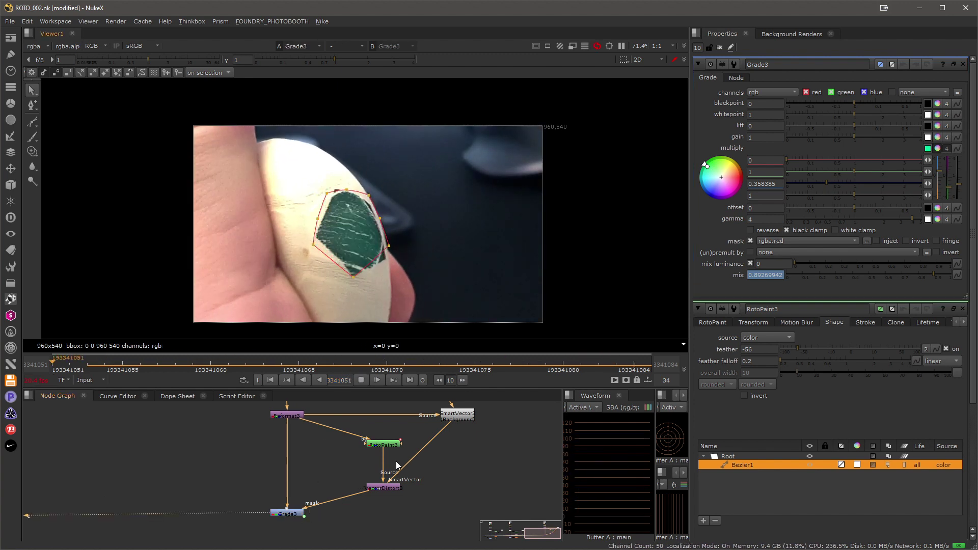
- Close the open node settings and deselect all nodes while the graded shot plays
click(720, 47)
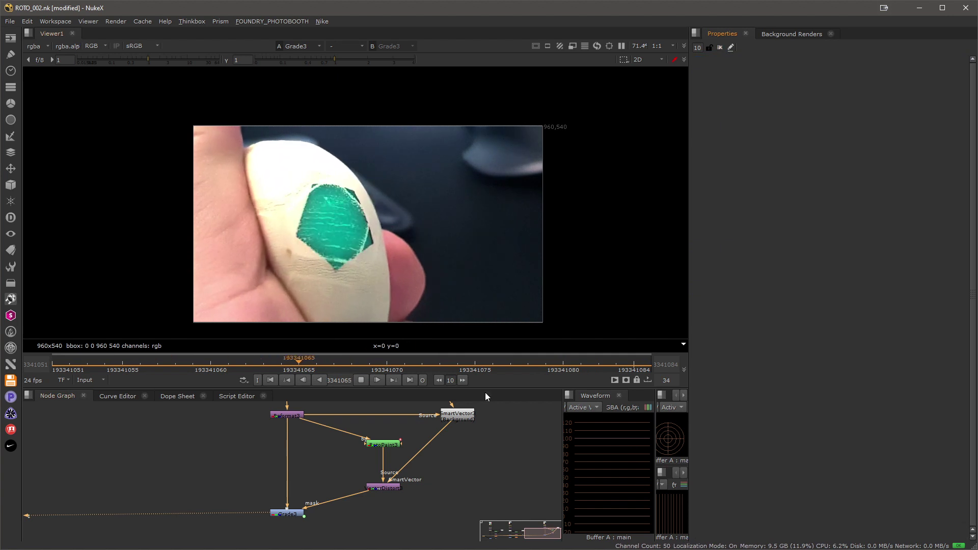
click(491, 457)
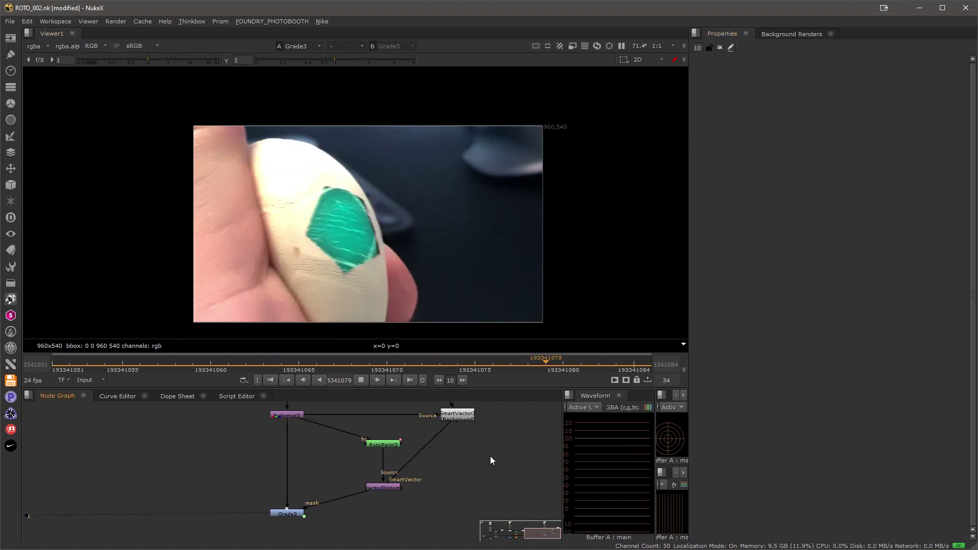